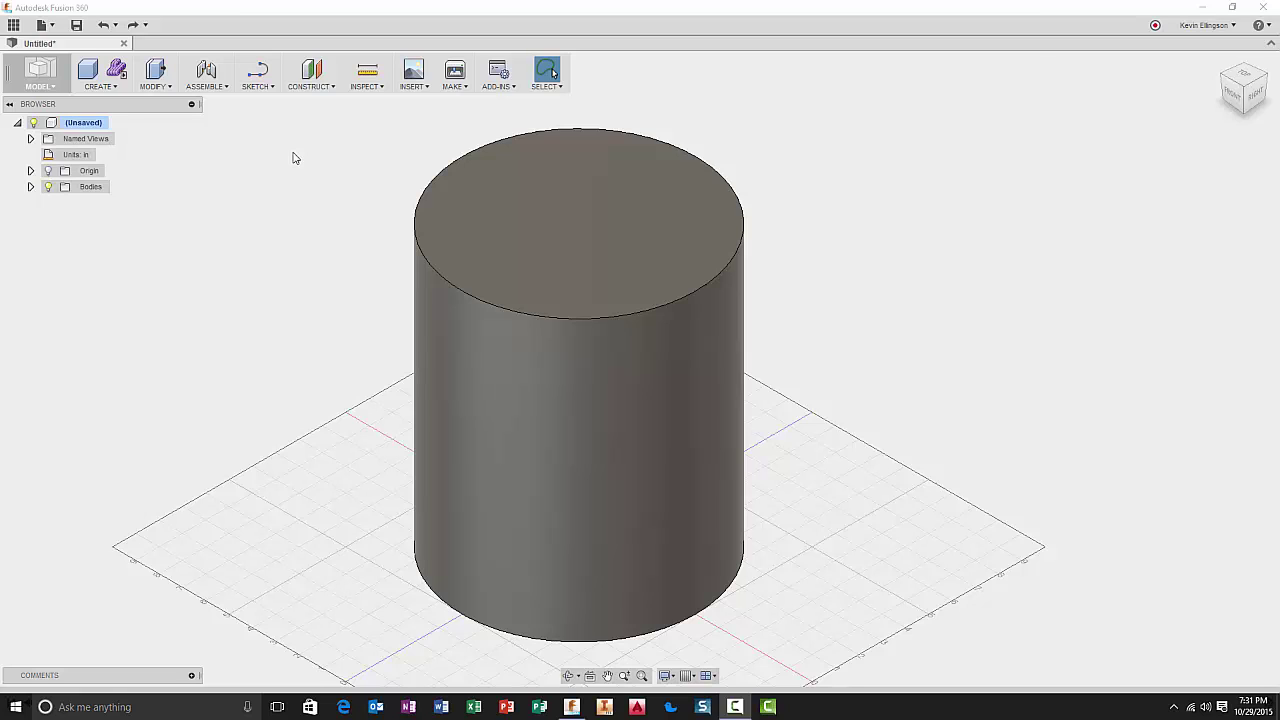
# Sketch a point on the cylinder's top face, just up and left of the circle's centre
pyautogui.click(274, 92)
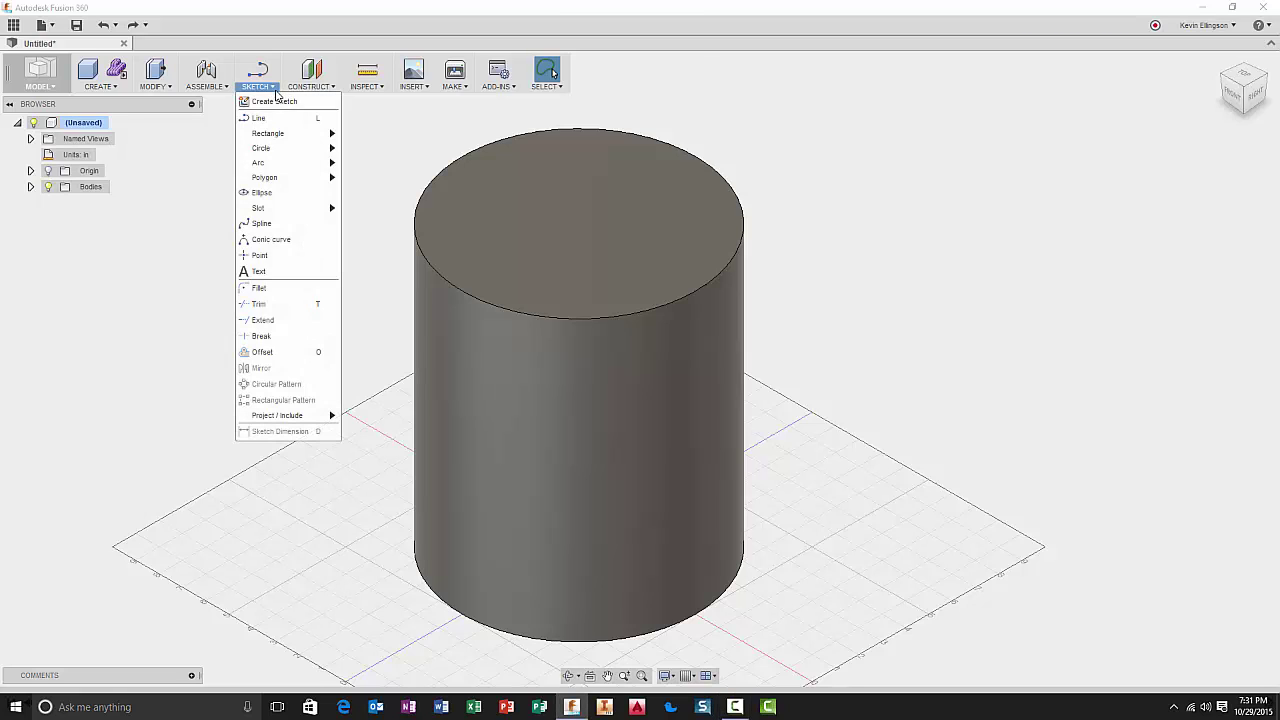
pyautogui.click(300, 259)
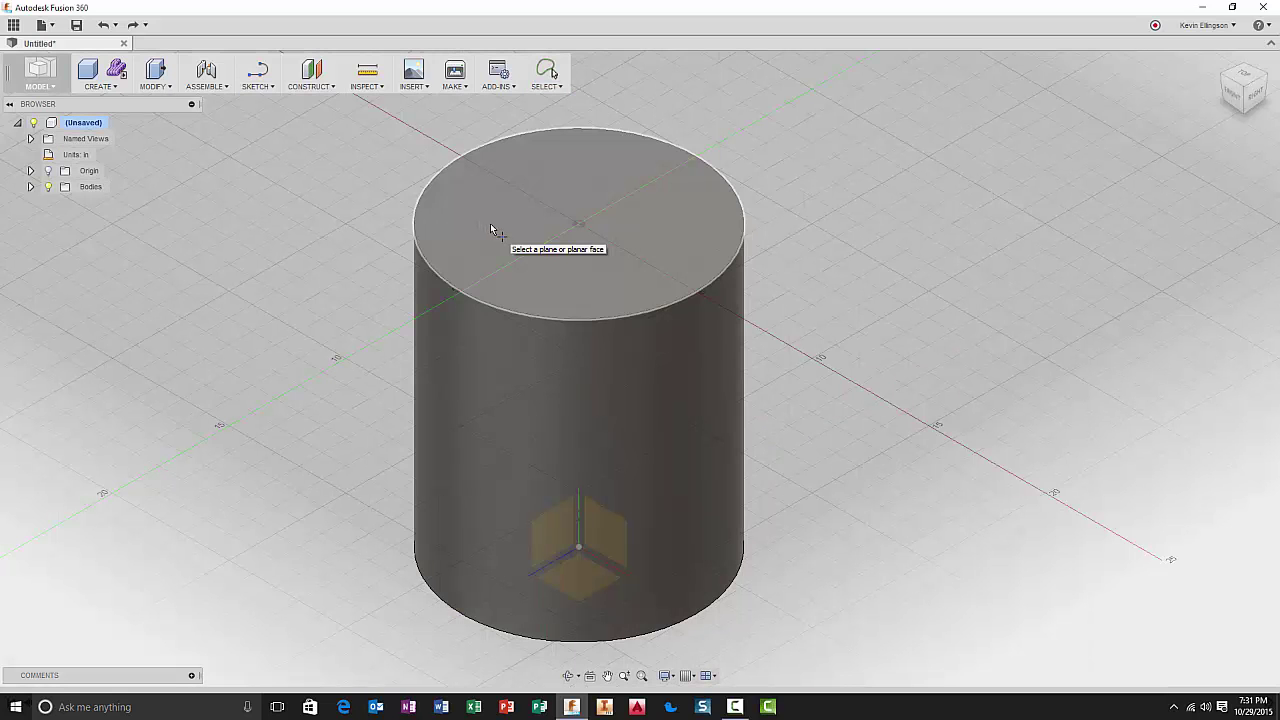
pyautogui.click(491, 226)
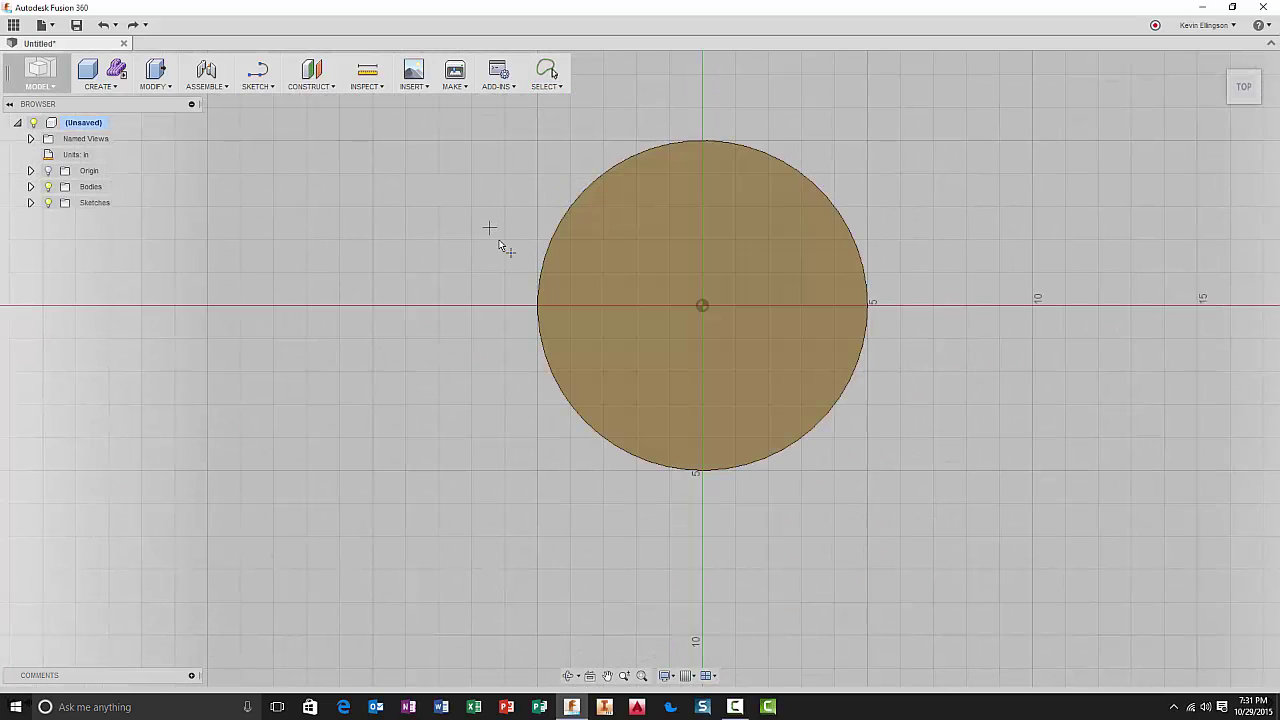
pyautogui.click(643, 306)
pyautogui.press('Escape')
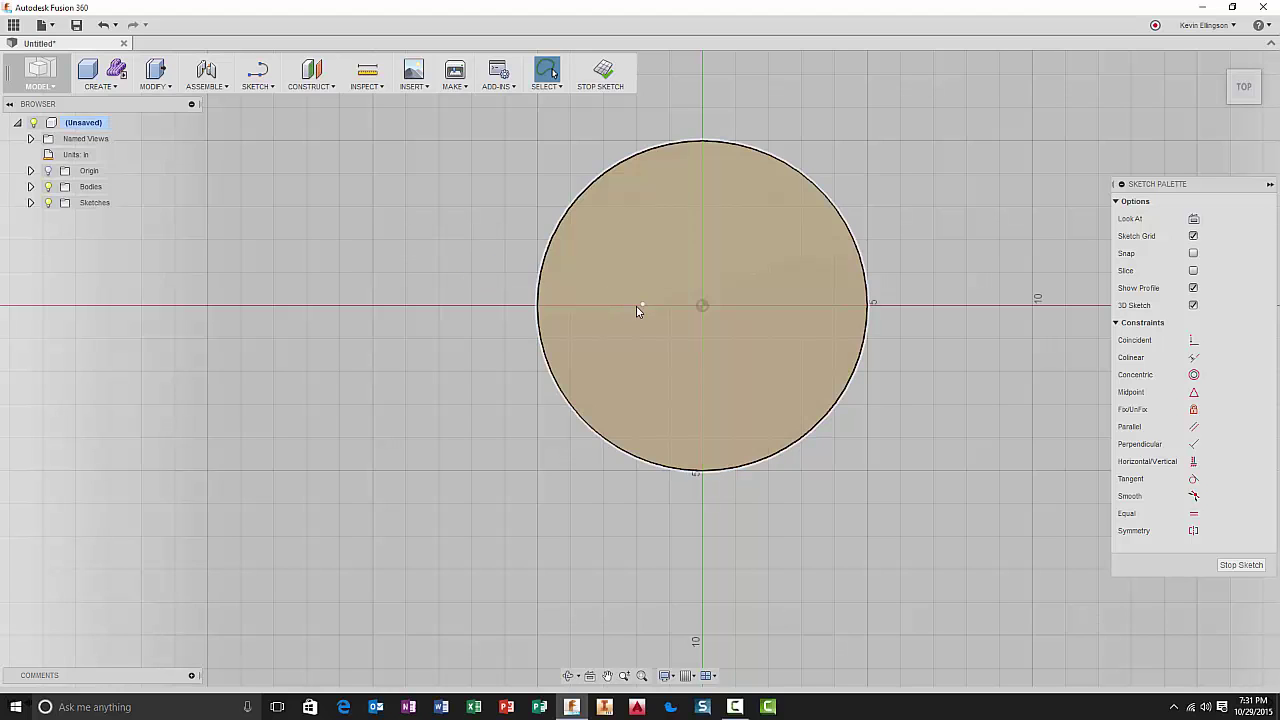
pyautogui.moveTo(641, 305)
pyautogui.mouseDown()
pyautogui.moveTo(660, 271)
pyautogui.moveTo(627, 278)
pyautogui.mouseUp()
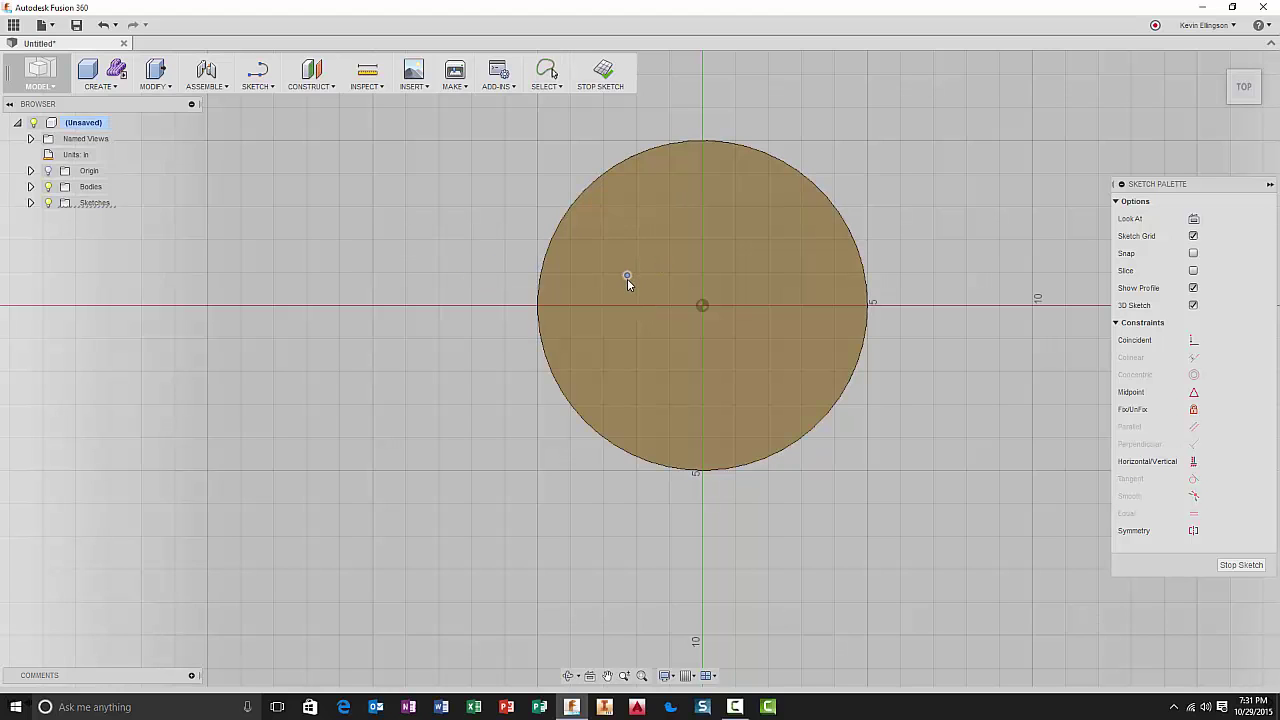
pyautogui.click(447, 254)
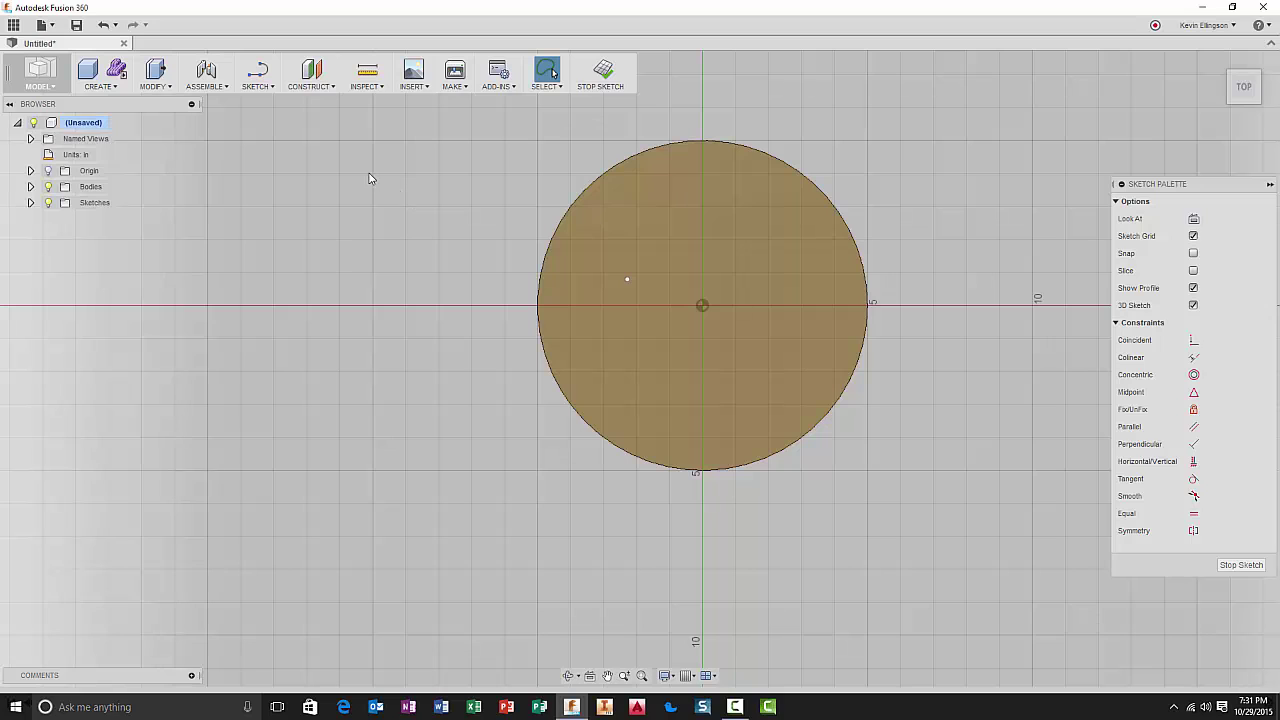
pyautogui.click(273, 87)
pyautogui.moveTo(300, 416)
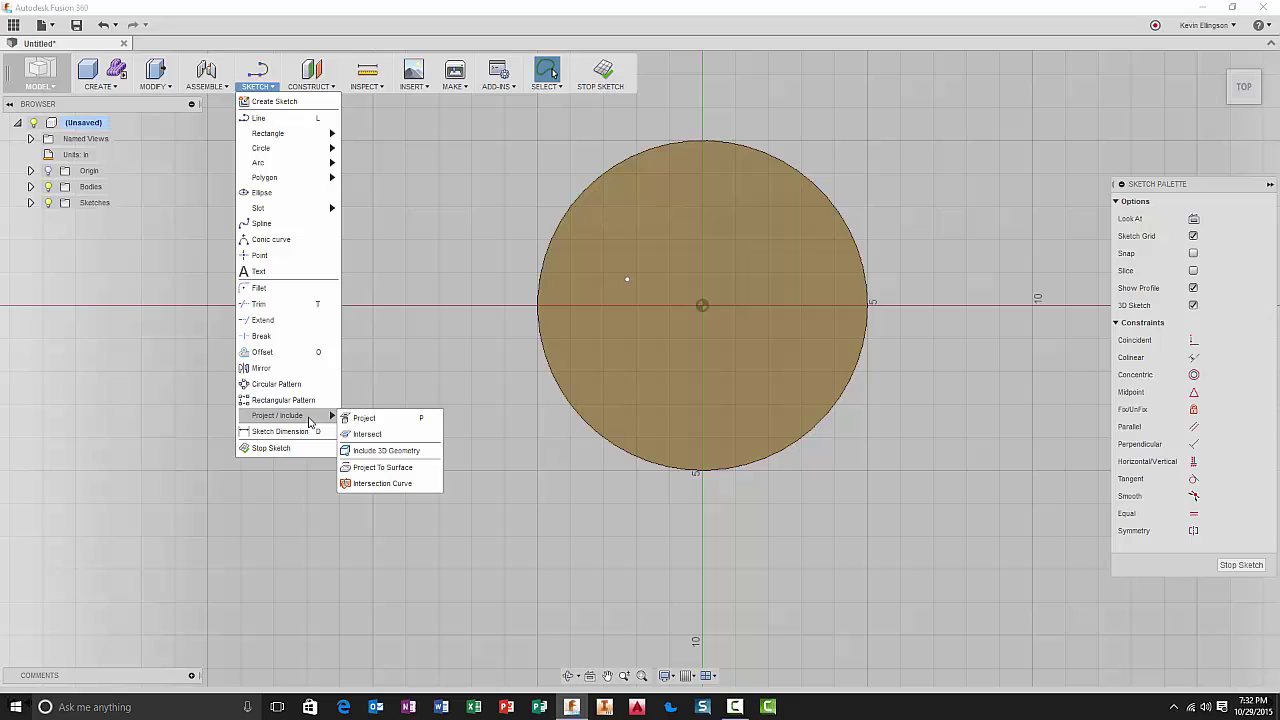
pyautogui.click(364, 418)
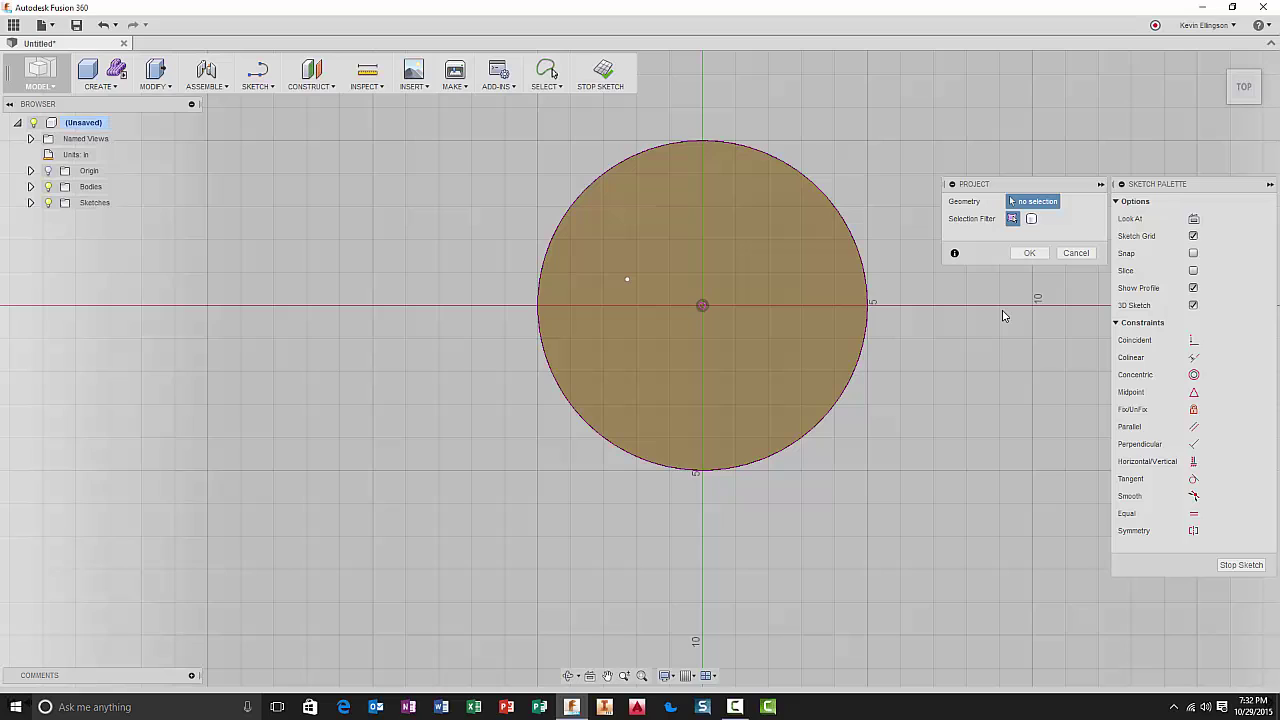
pyautogui.click(1029, 255)
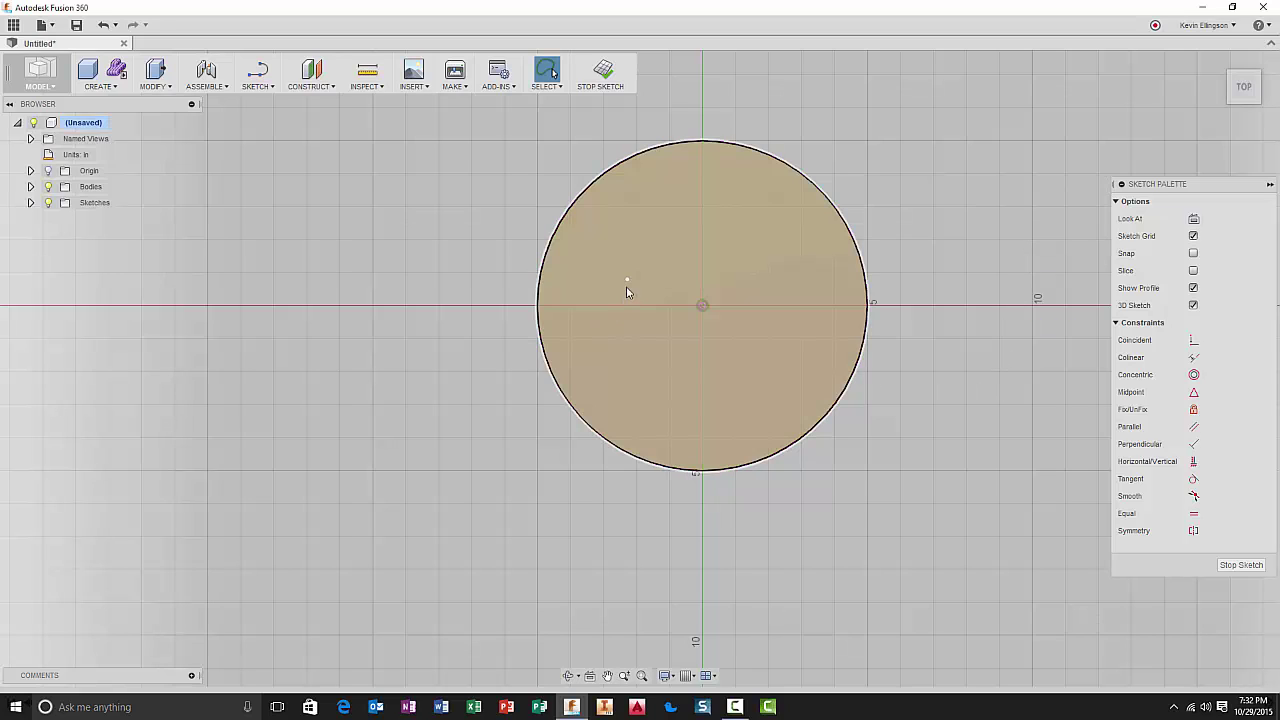
# Constrain the sketch point Horizontal with the circle's centre and slide it left along the axis
pyautogui.click(617, 305)
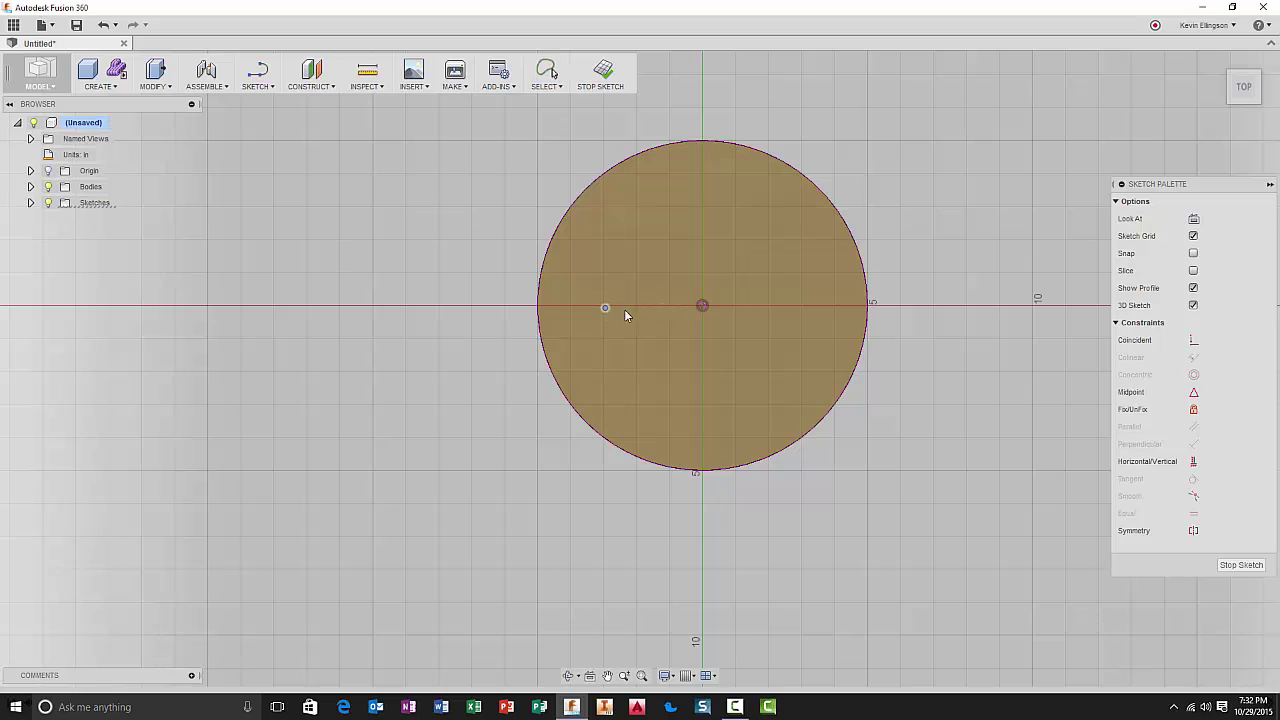
pyautogui.moveTo(624, 309); pyautogui.dragTo(650, 290)
pyautogui.click(1194, 462)
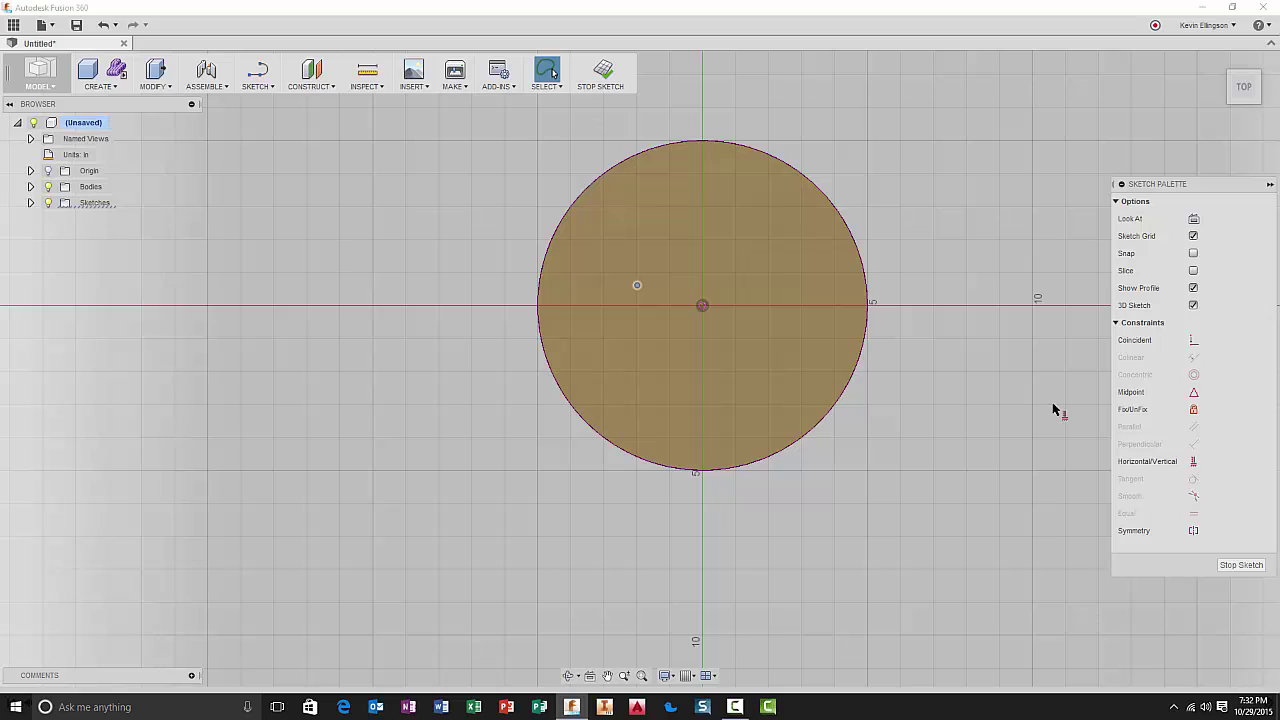
pyautogui.click(702, 306)
pyautogui.click(637, 286)
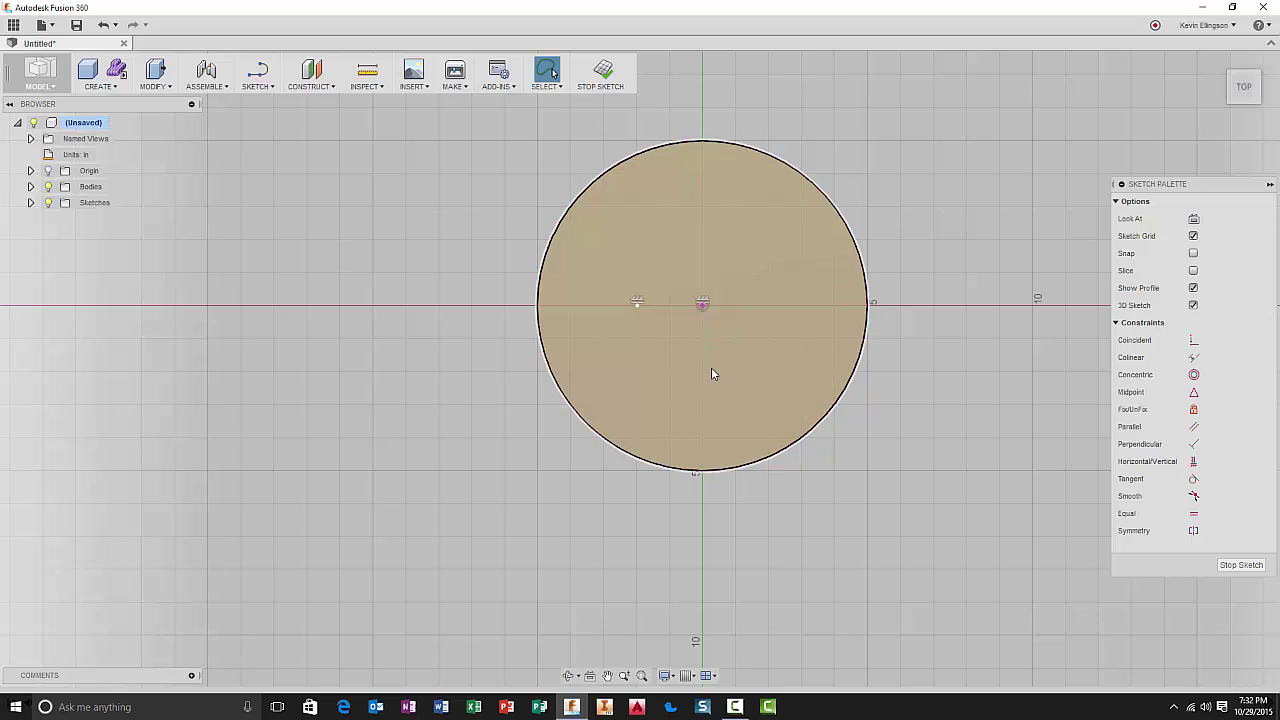
pyautogui.moveTo(630, 310); pyautogui.dragTo(583, 310)
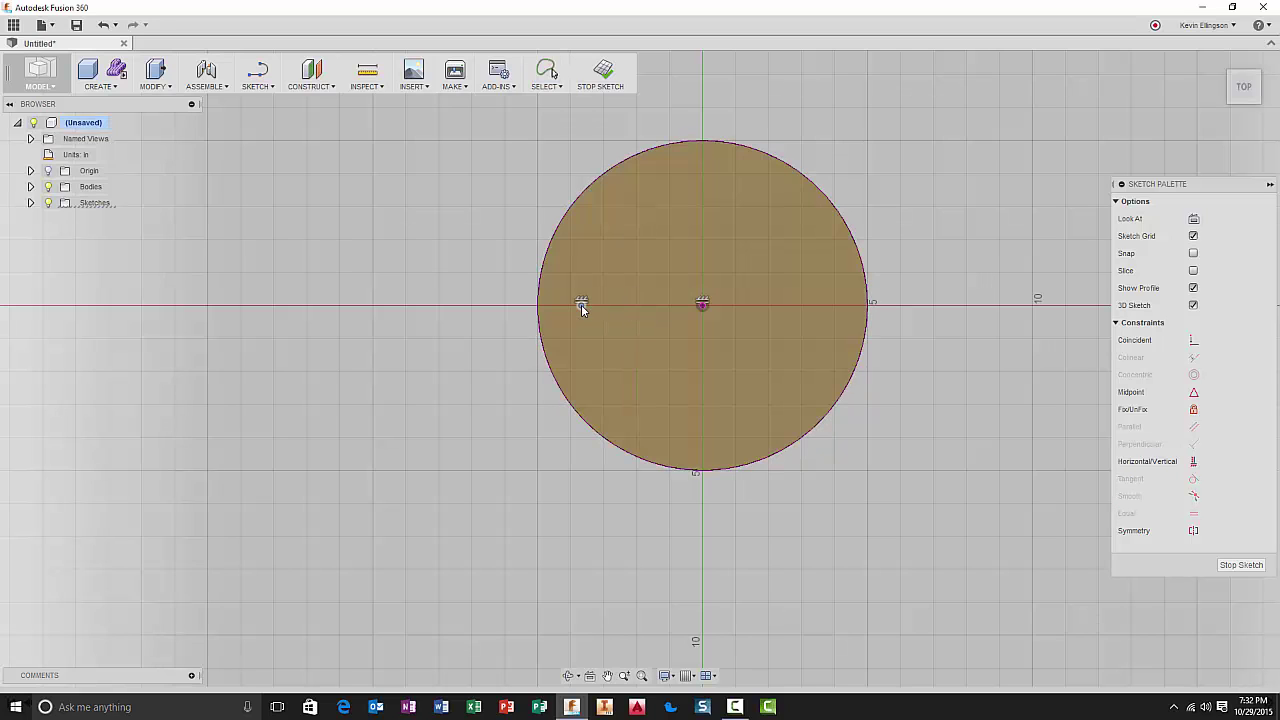
pyautogui.moveTo(697, 310); pyautogui.dragTo(592, 304)
pyautogui.click(477, 320)
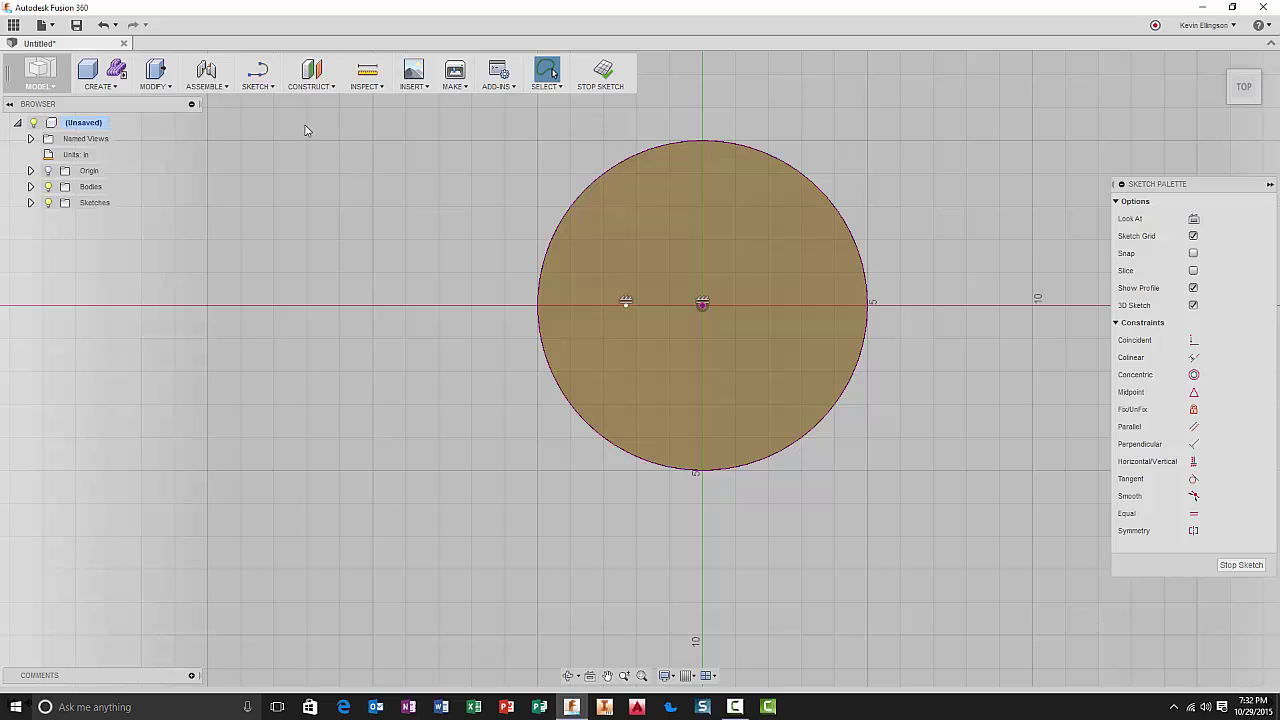
# Start the Sketch Dimension tool, then cancel it without adding a dimension
pyautogui.click(272, 88)
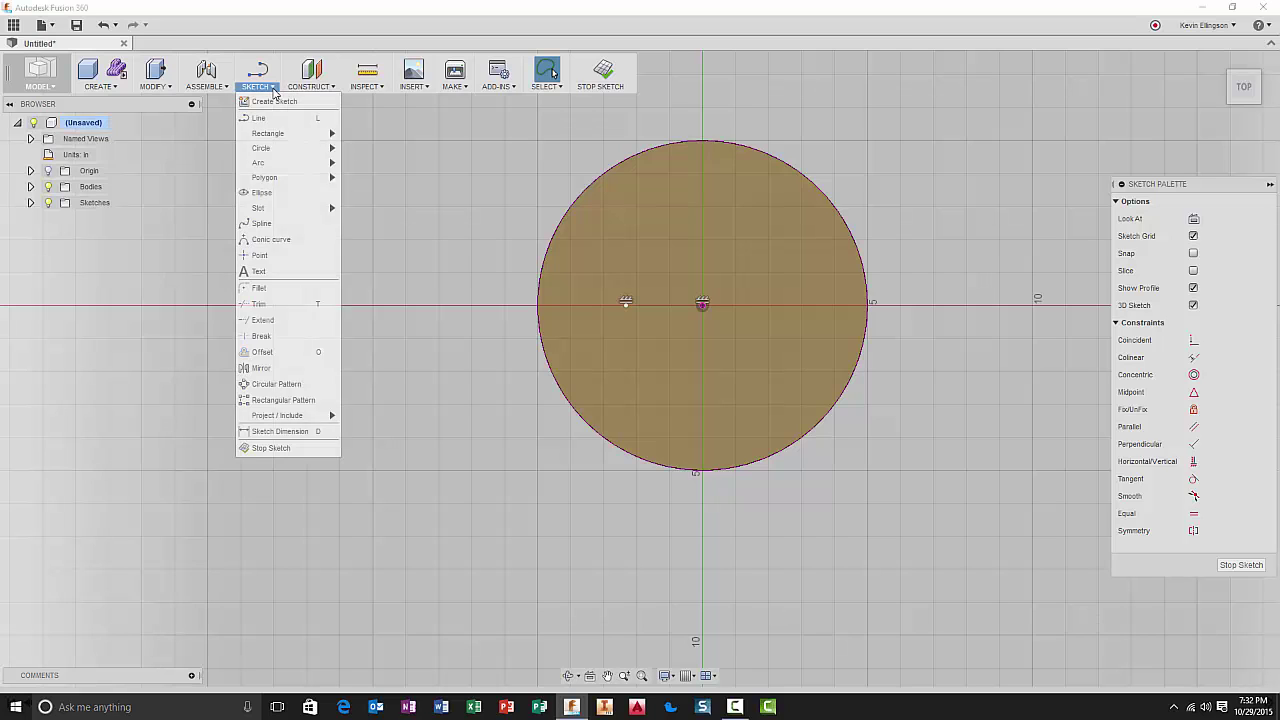
pyautogui.click(318, 432)
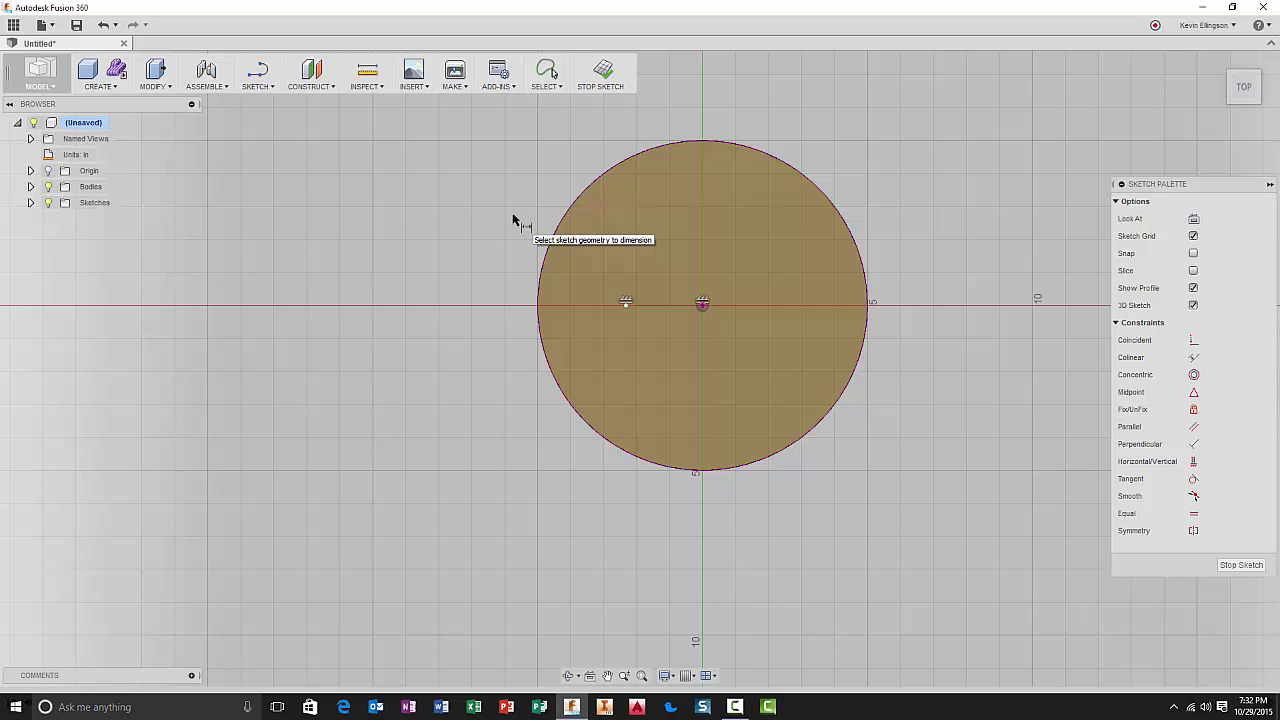
pyautogui.press('Escape')
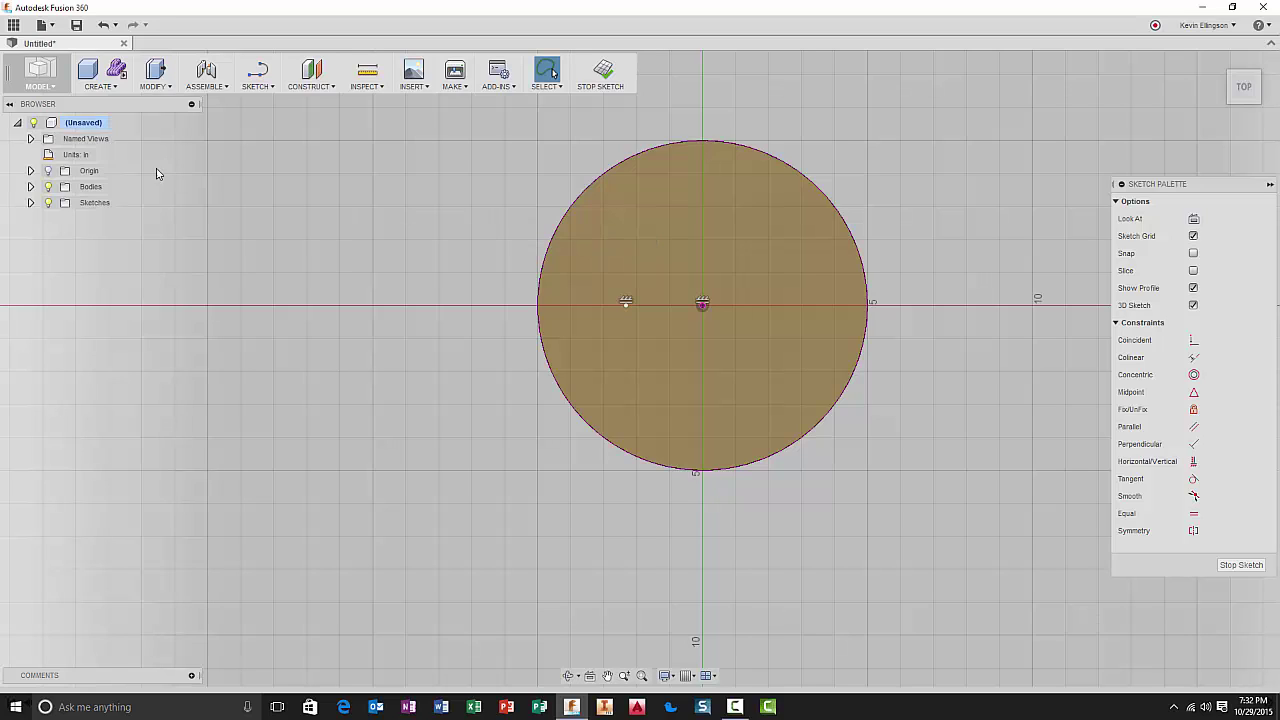
# Place a new sketch point on the circle's edge and slide it down along the circle
pyautogui.click(258, 86)
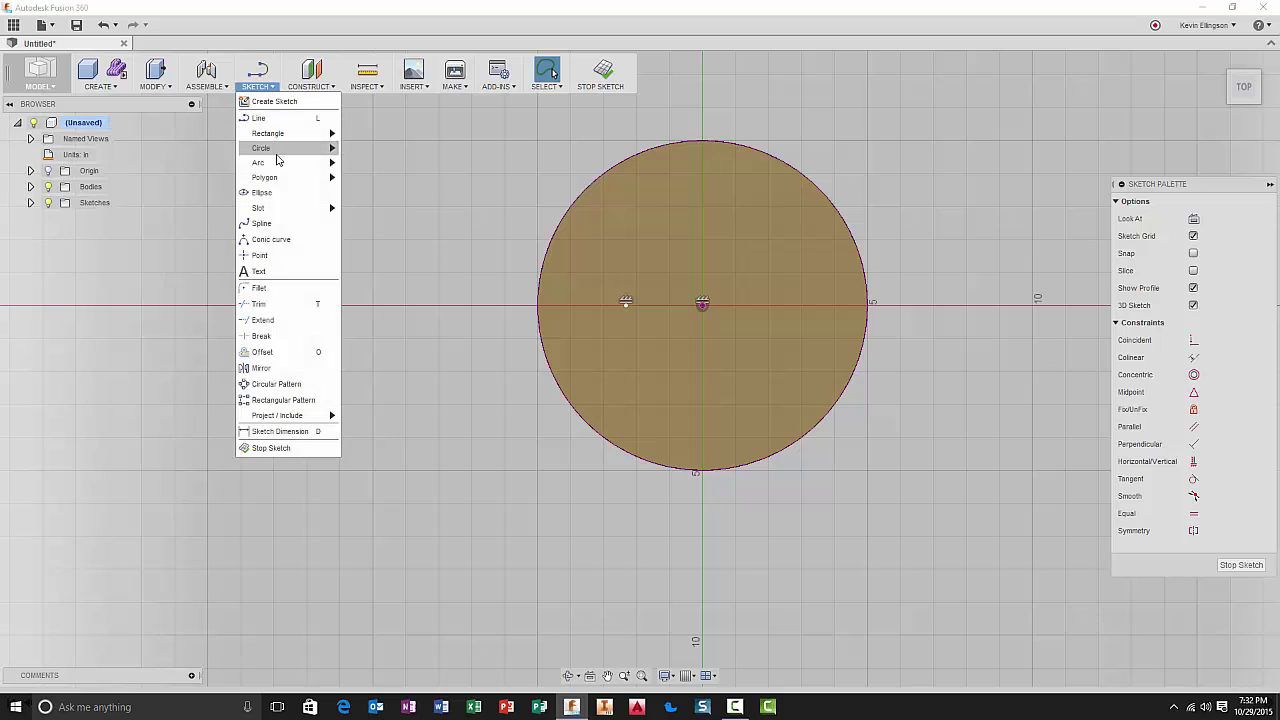
pyautogui.click(276, 257)
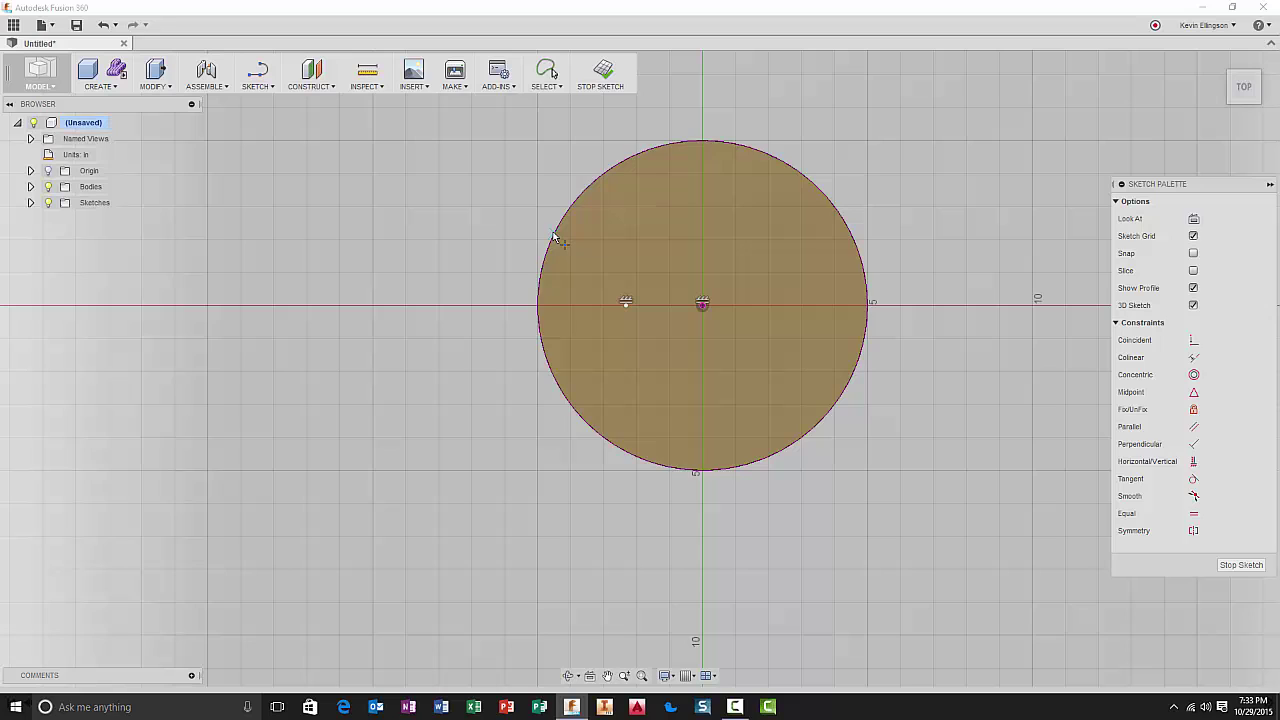
pyautogui.click(551, 201)
pyautogui.moveTo(500, 242); pyautogui.dragTo(553, 240, button='right')
pyautogui.moveTo(557, 237)
pyautogui.mouseDown()
pyautogui.moveTo(543, 323)
pyautogui.moveTo(608, 440)
pyautogui.moveTo(537, 346)
pyautogui.moveTo(494, 354)
pyautogui.mouseUp()
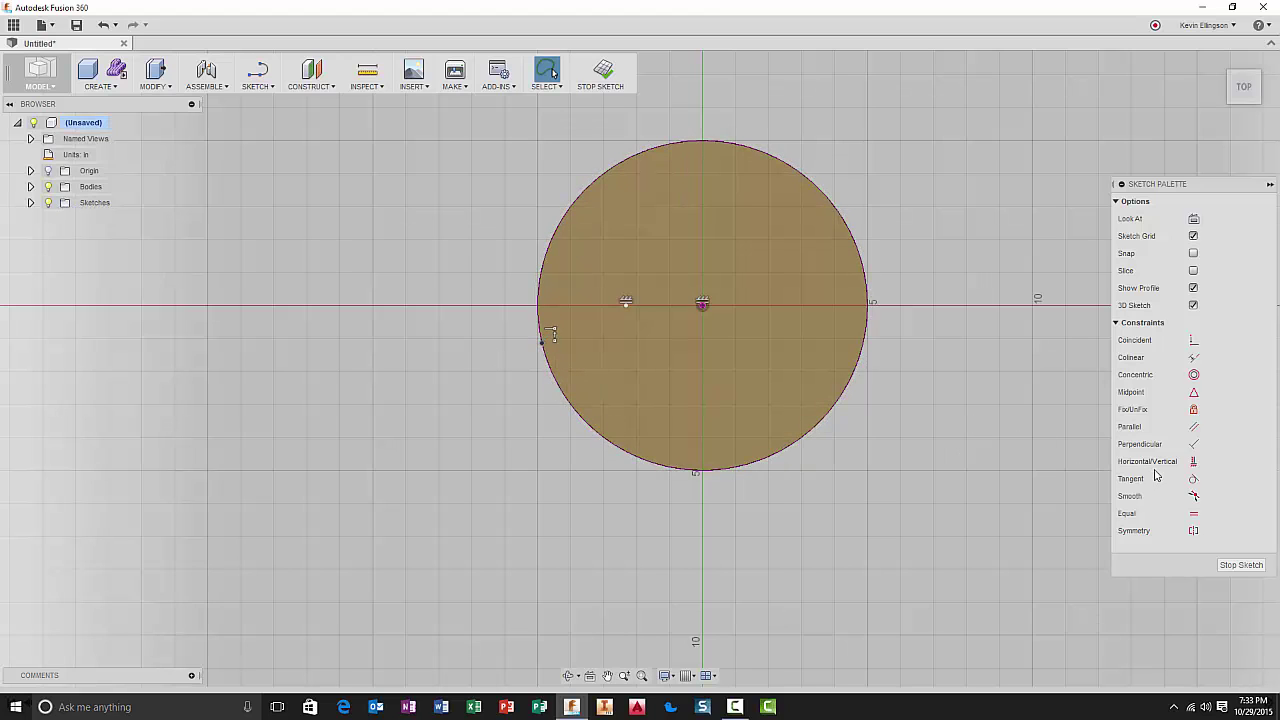
# Constrain the edge point Horizontal with the circle's centre, onto its left edge
pyautogui.click(1193, 461)
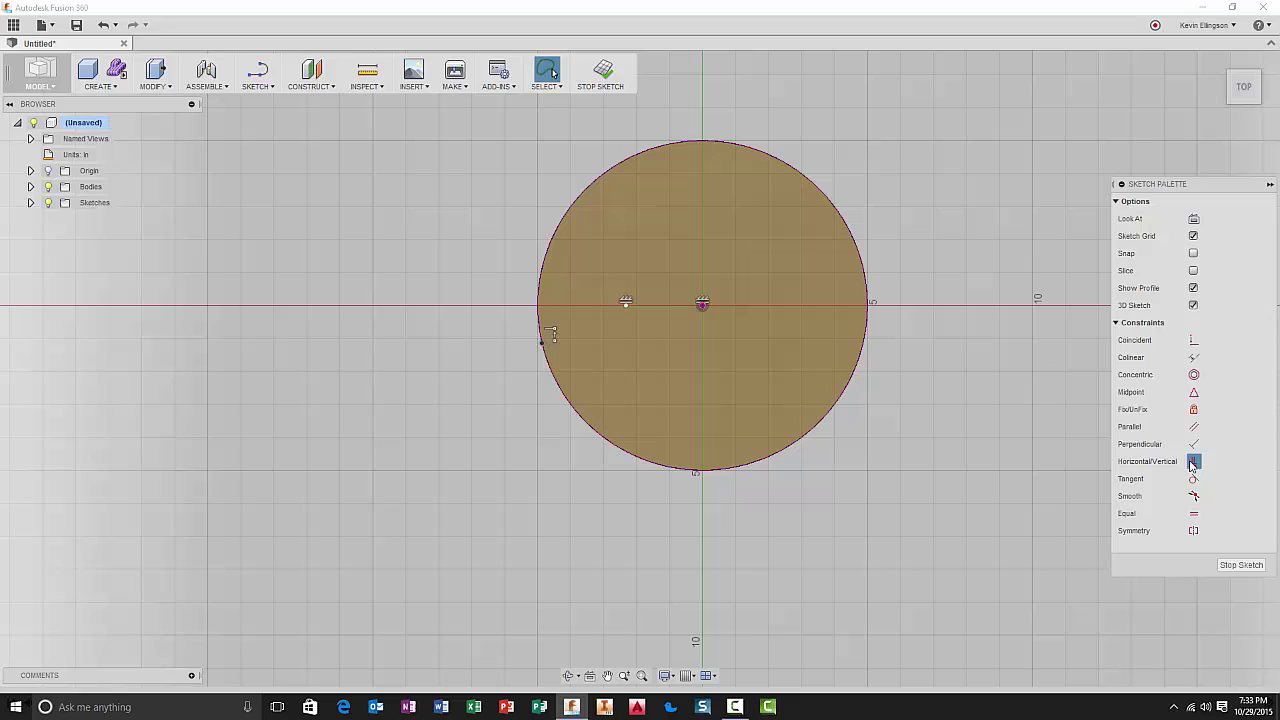
pyautogui.click(701, 303)
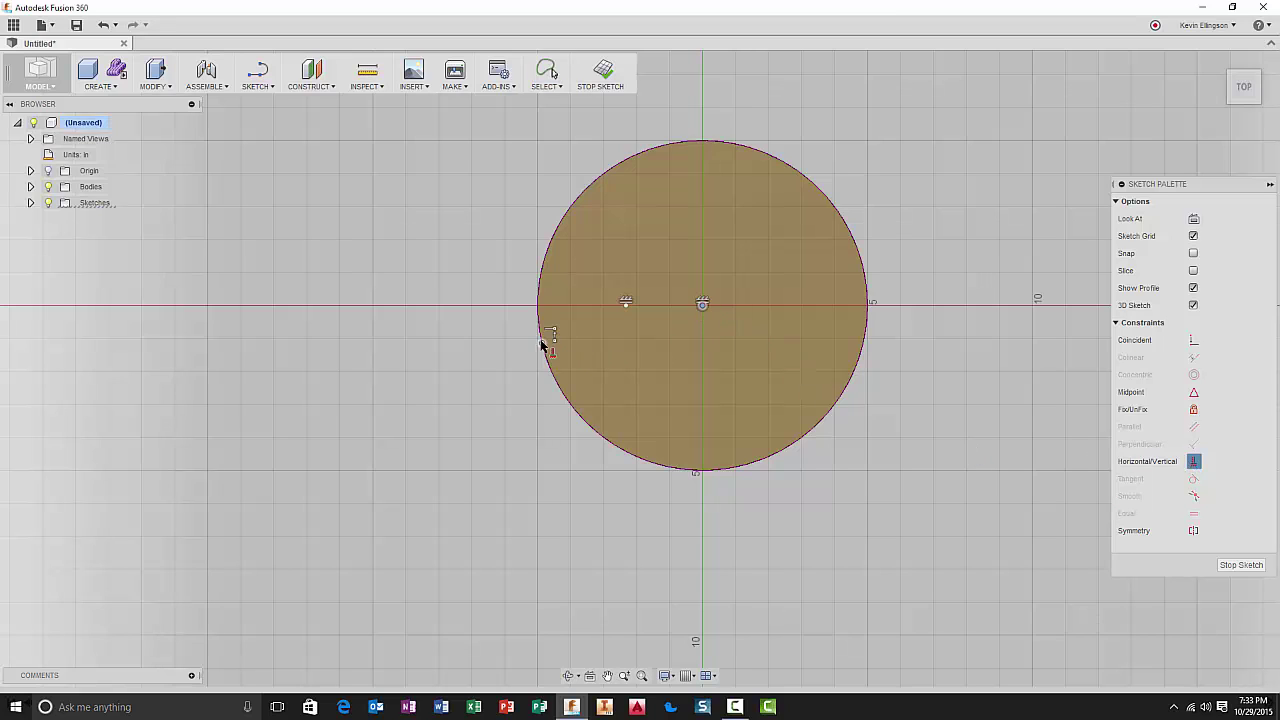
pyautogui.click(543, 343)
pyautogui.rightClick(391, 300)
pyautogui.click(460, 290)
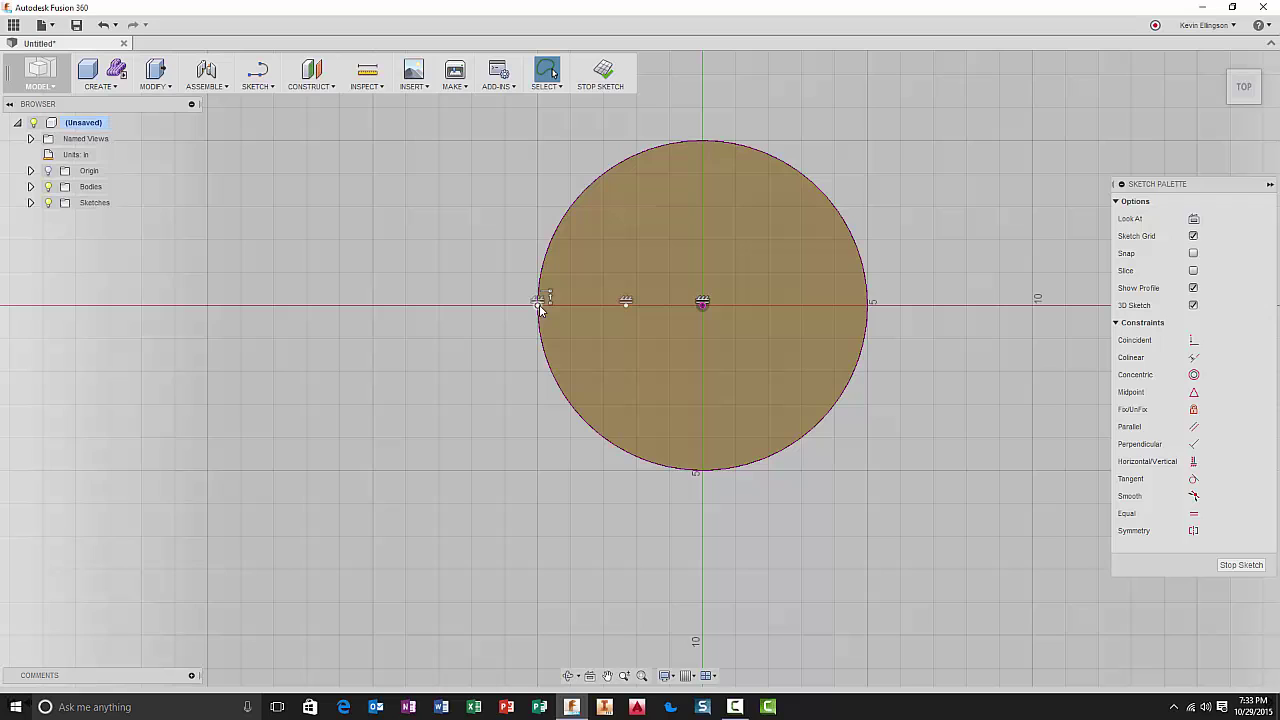
# Dimension the inner point 2 in from the circle's left edge point
pyautogui.click(270, 88)
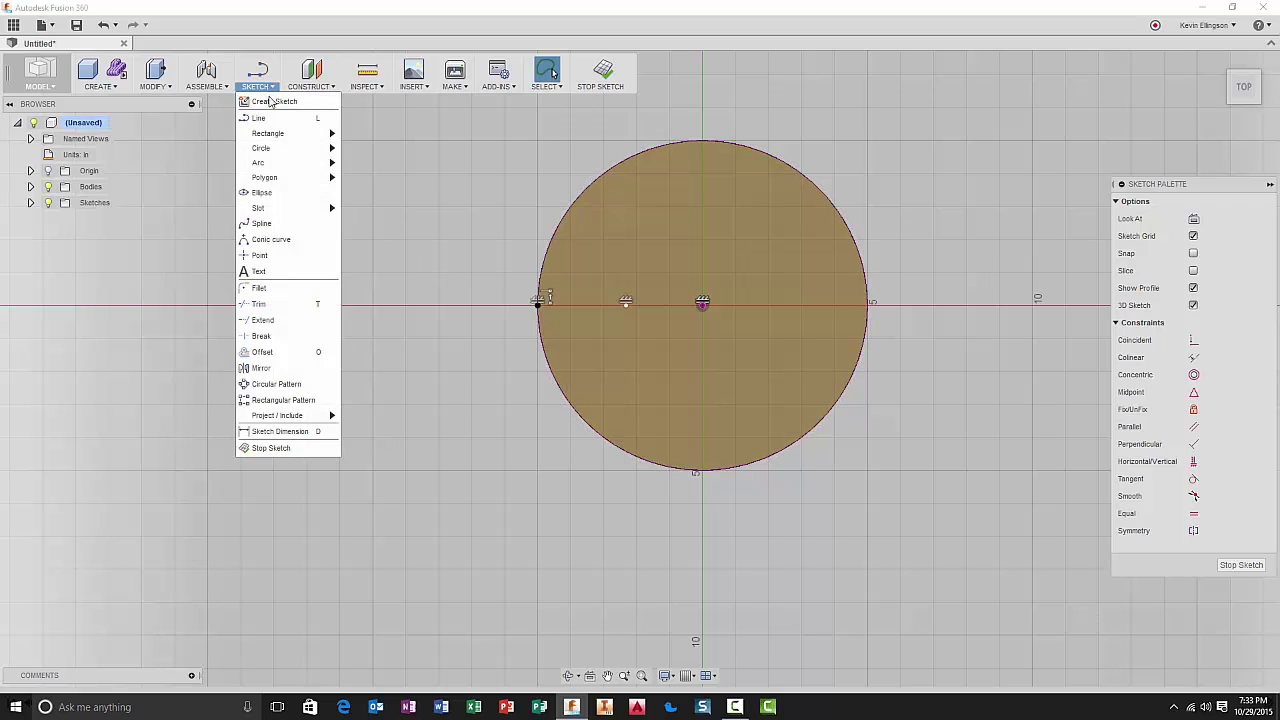
pyautogui.click(290, 431)
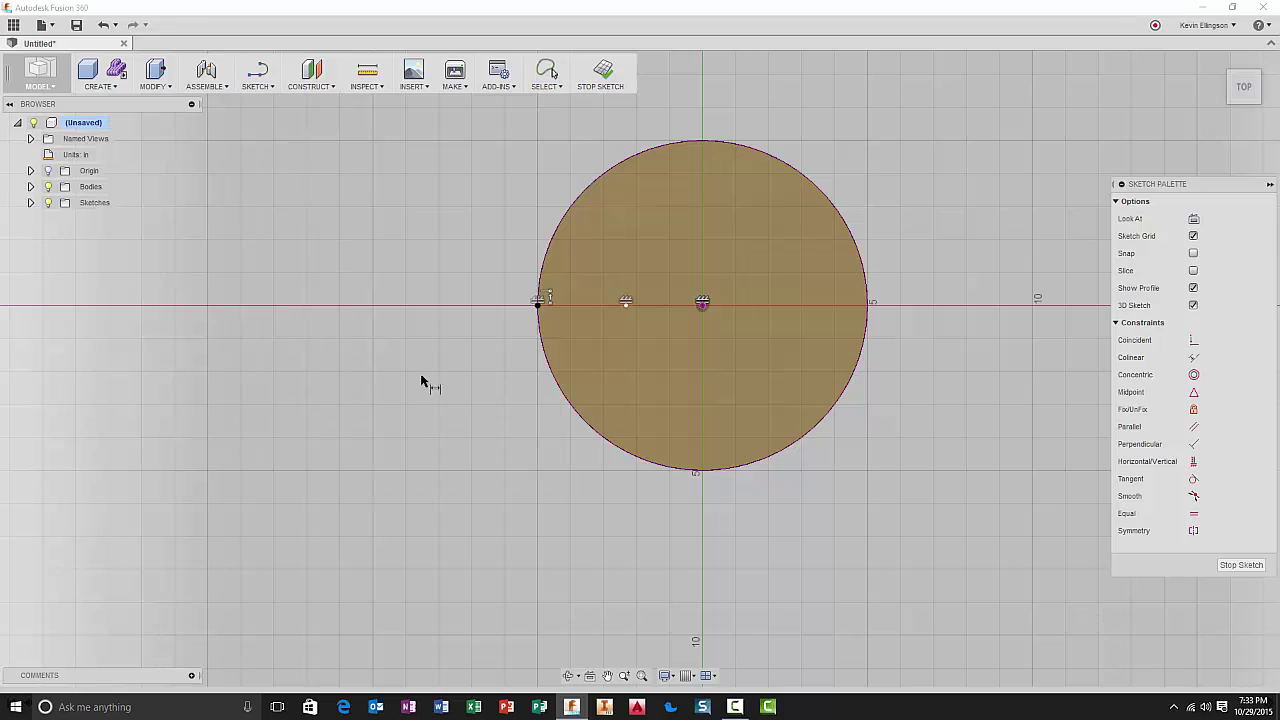
pyautogui.click(540, 303)
pyautogui.click(625, 302)
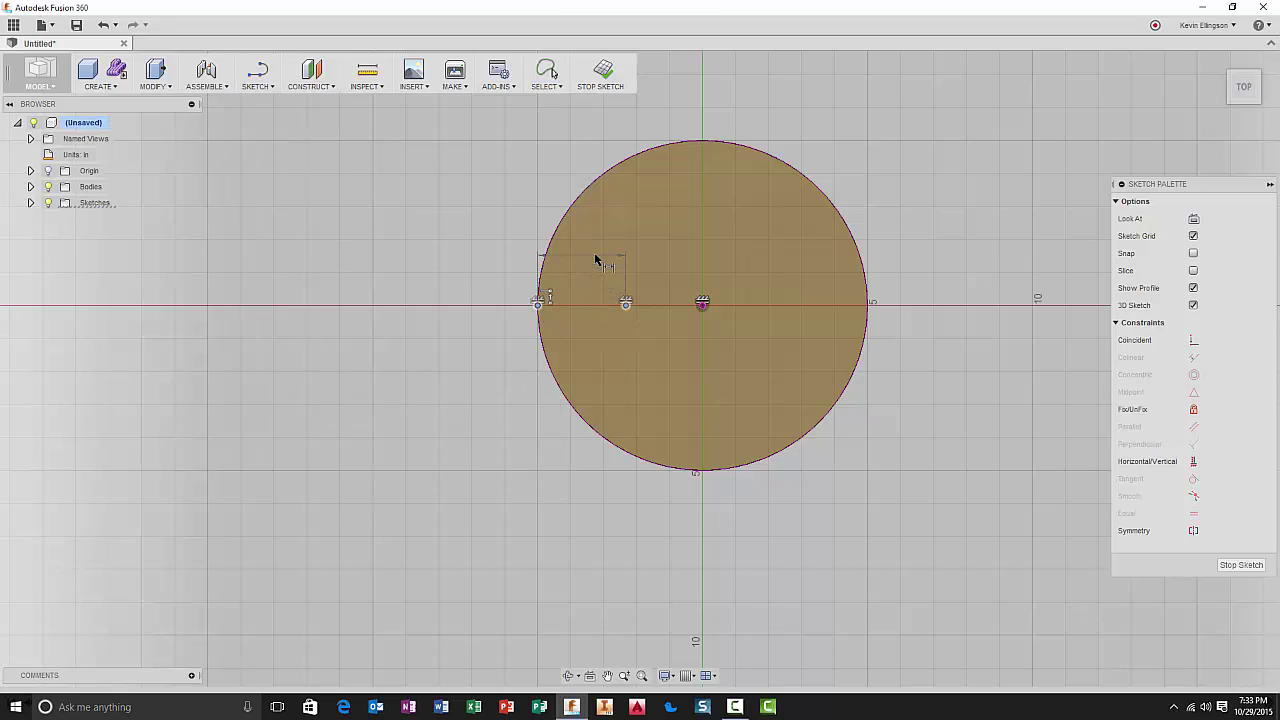
pyautogui.click(596, 258)
pyautogui.write('2')
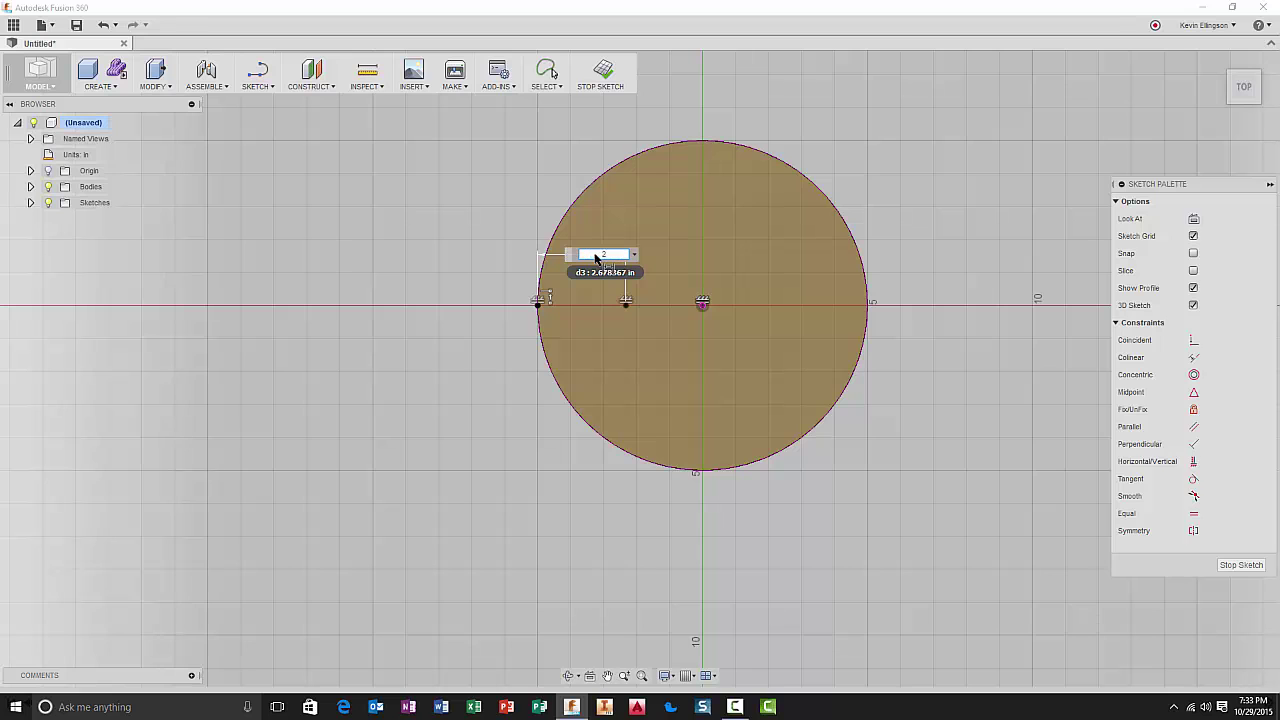
pyautogui.press('Return')
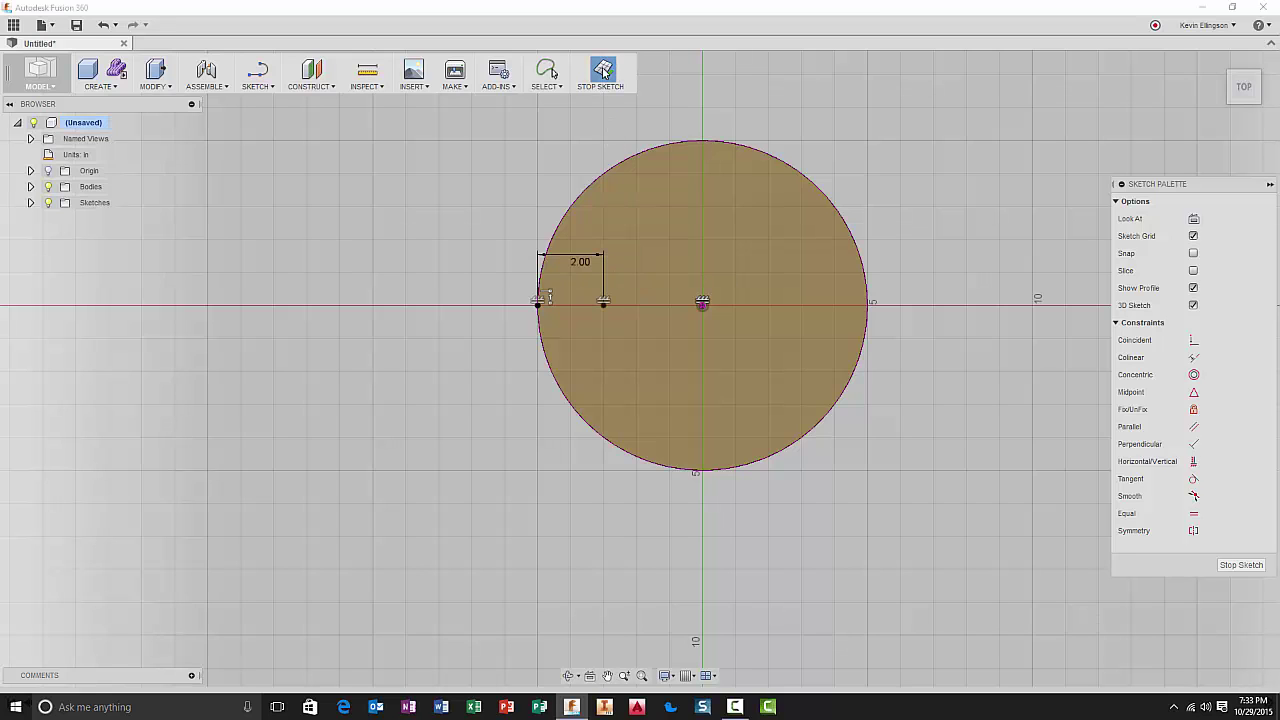
# Stop the sketch and add a simple hole at the point, 2 in diameter and 6 in deep
pyautogui.click(603, 70)
pyautogui.click(167, 88)
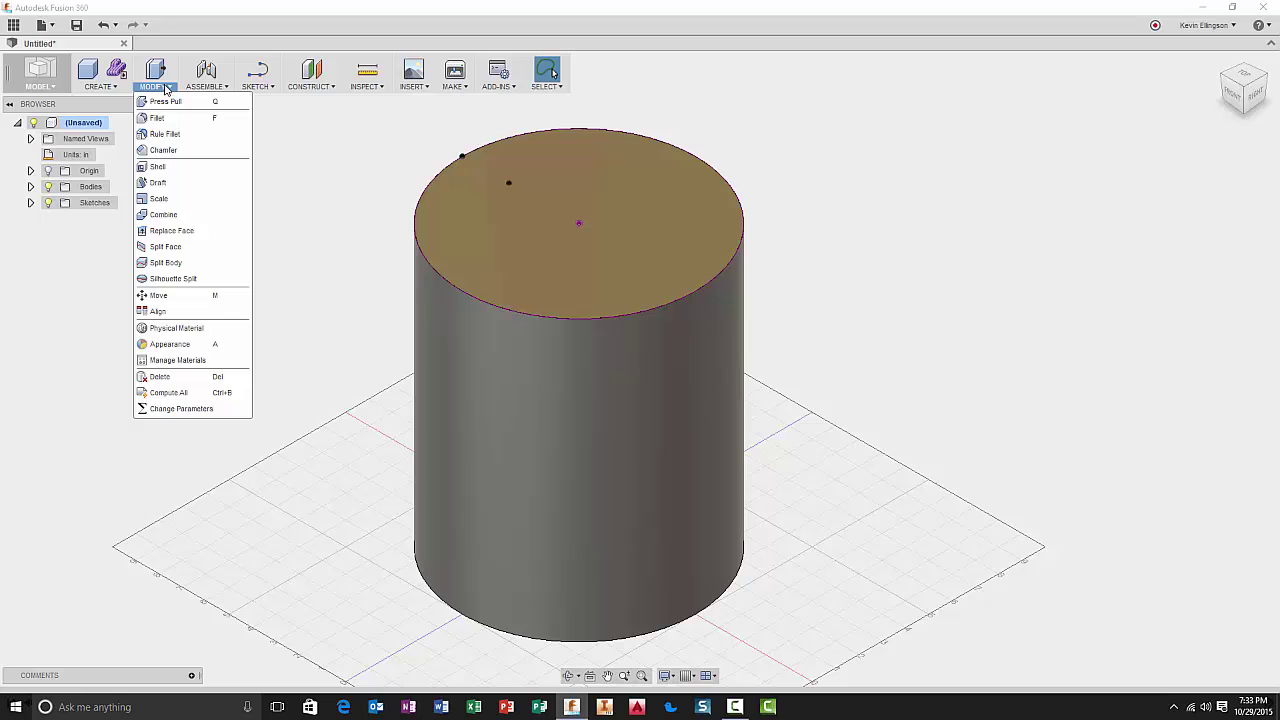
pyautogui.click(113, 89)
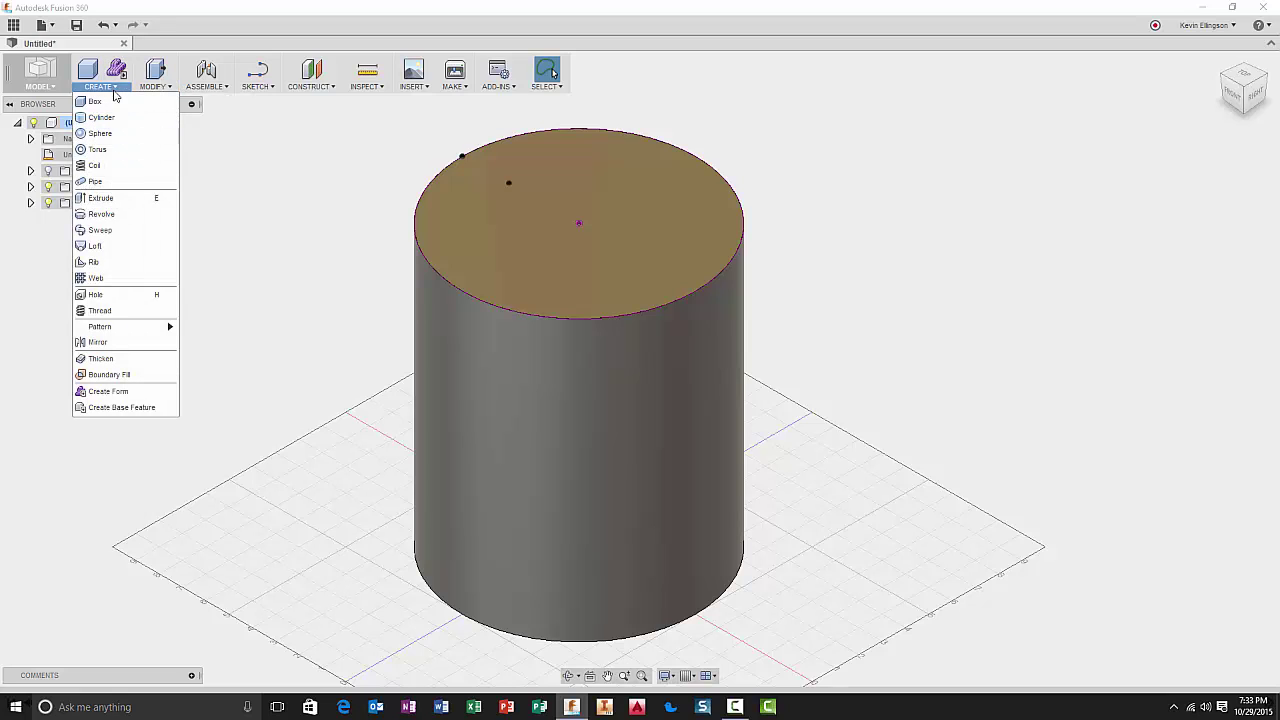
pyautogui.click(105, 294)
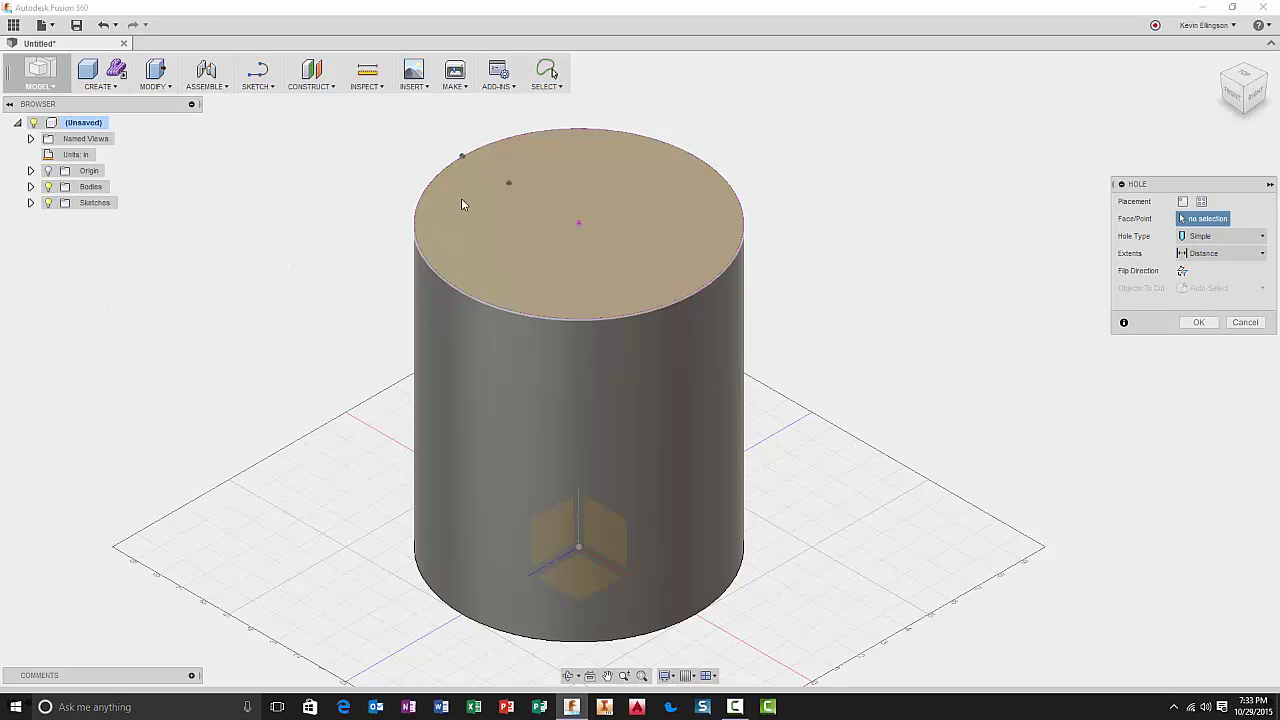
pyautogui.click(508, 183)
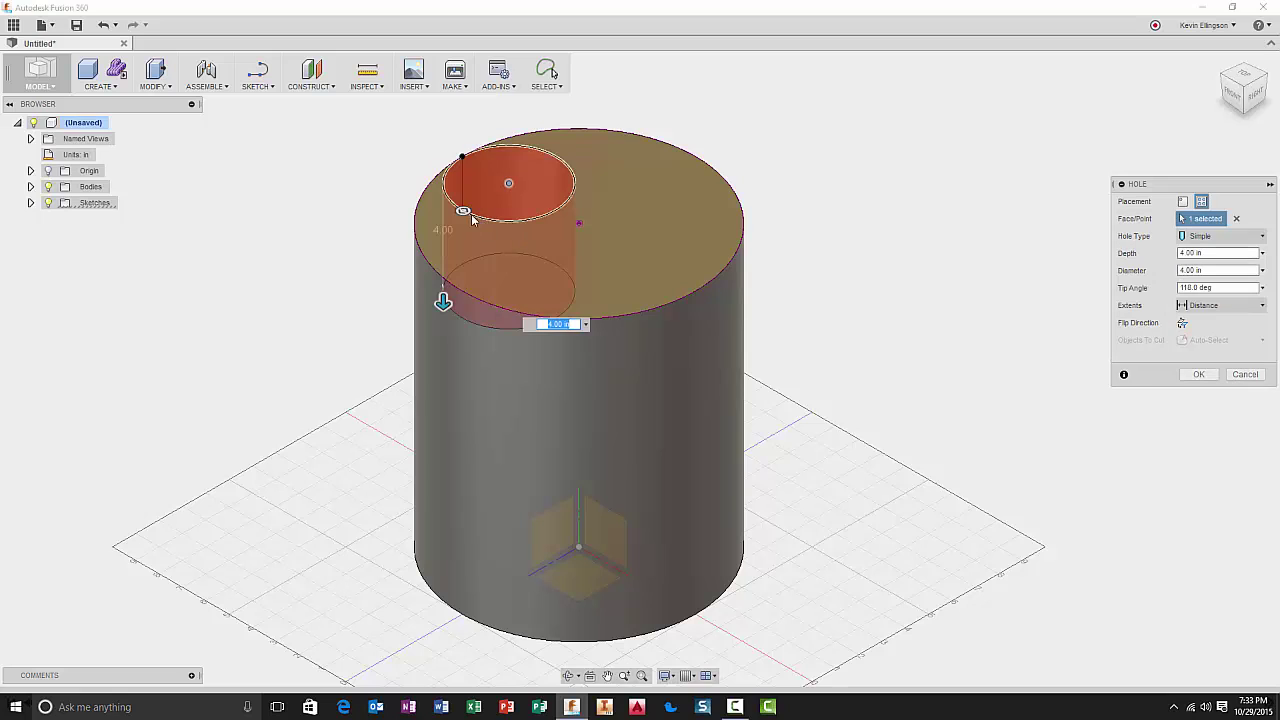
pyautogui.moveTo(463, 210); pyautogui.dragTo(479, 191)
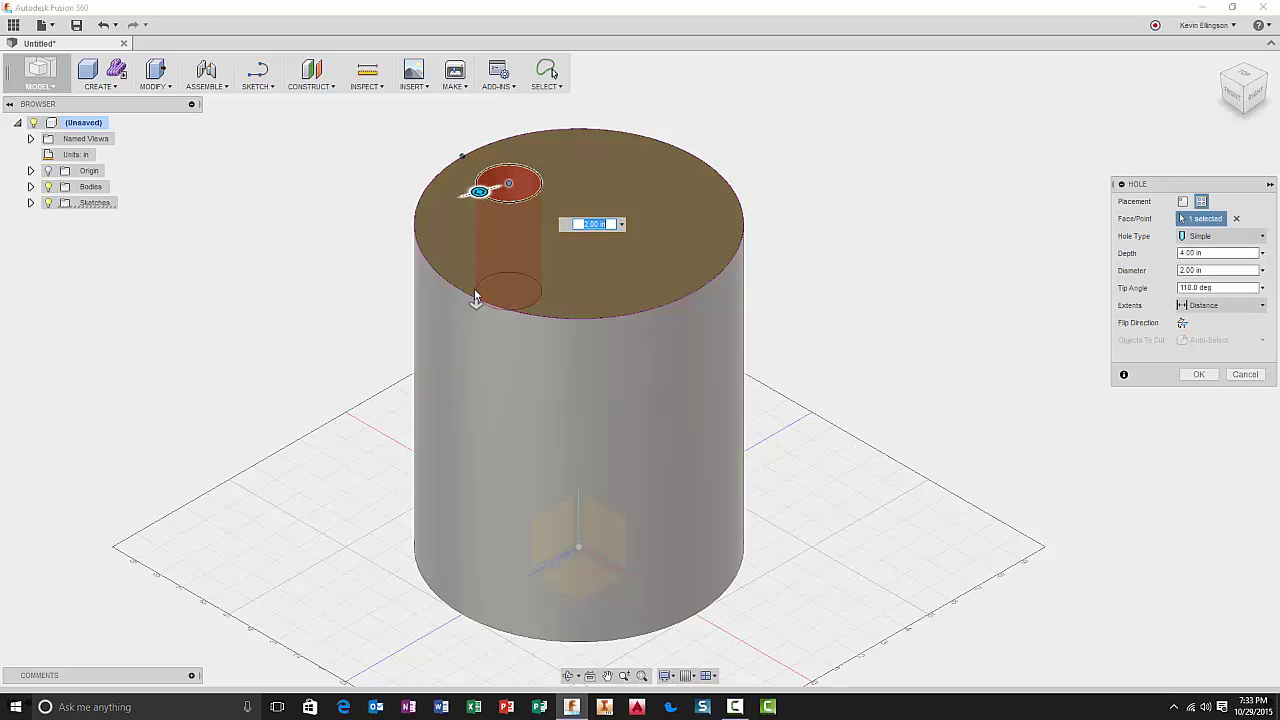
pyautogui.moveTo(474, 333); pyautogui.dragTo(476, 385)
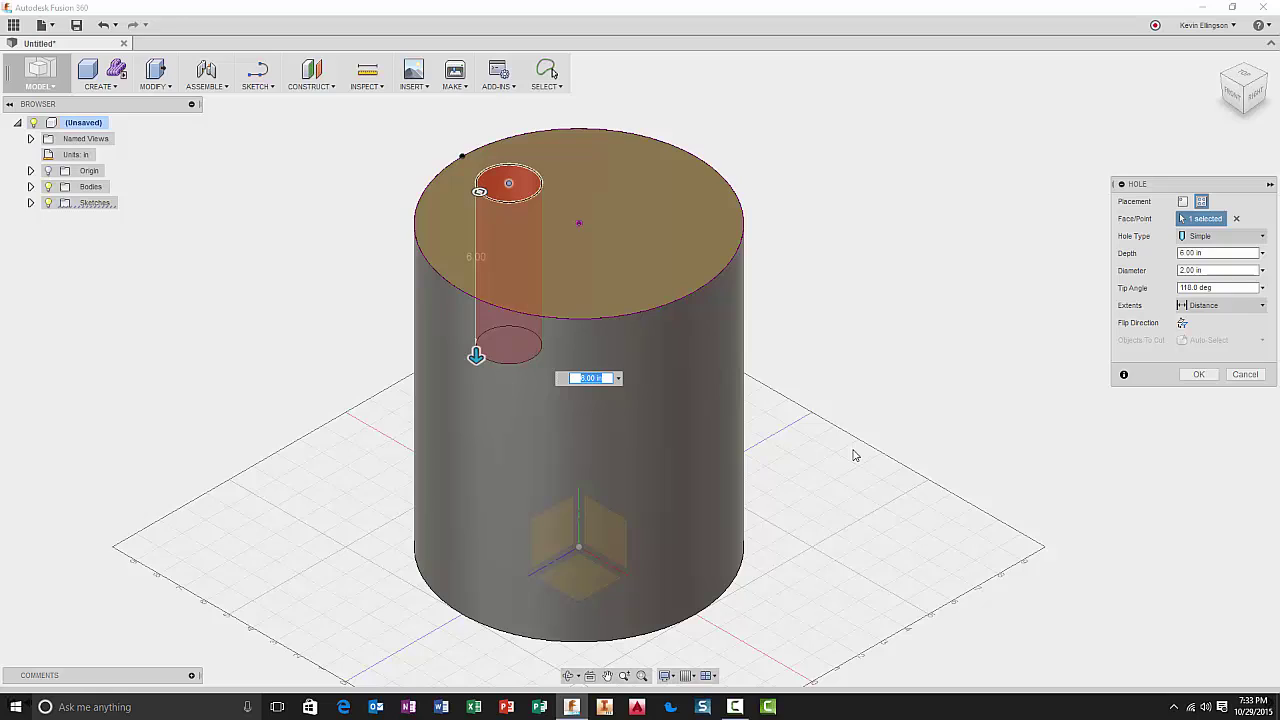
pyautogui.click(1199, 374)
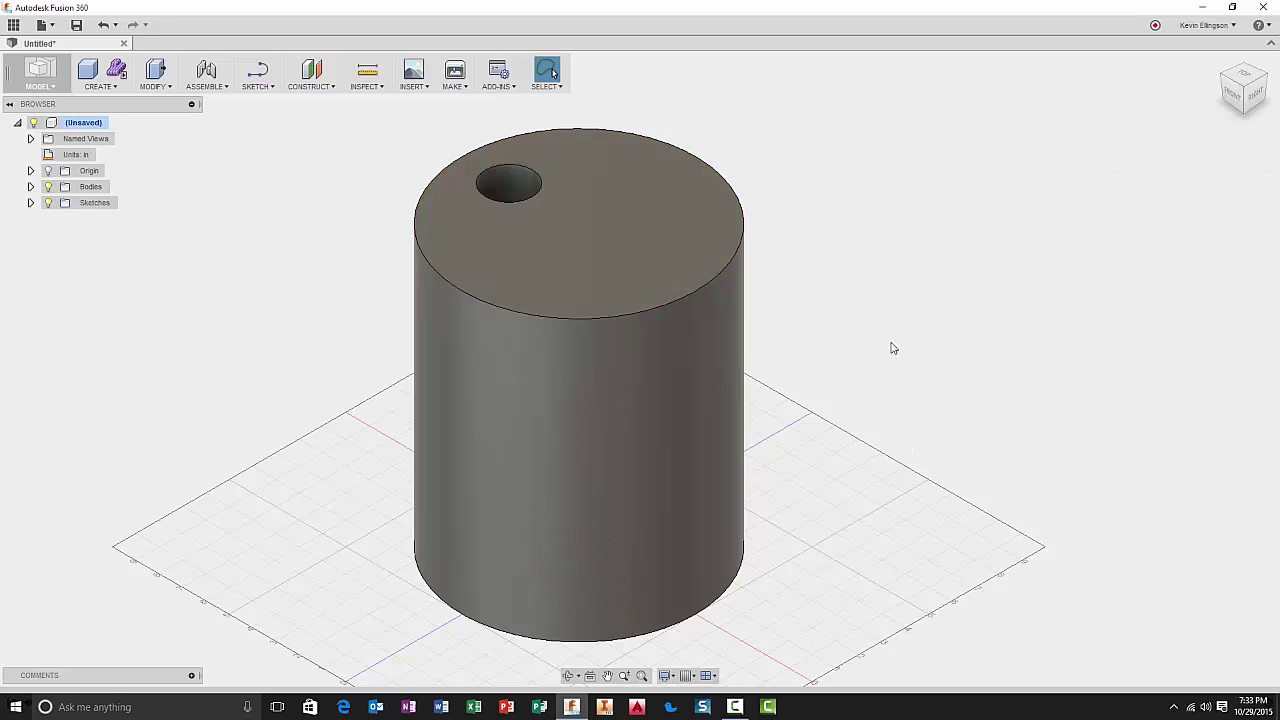